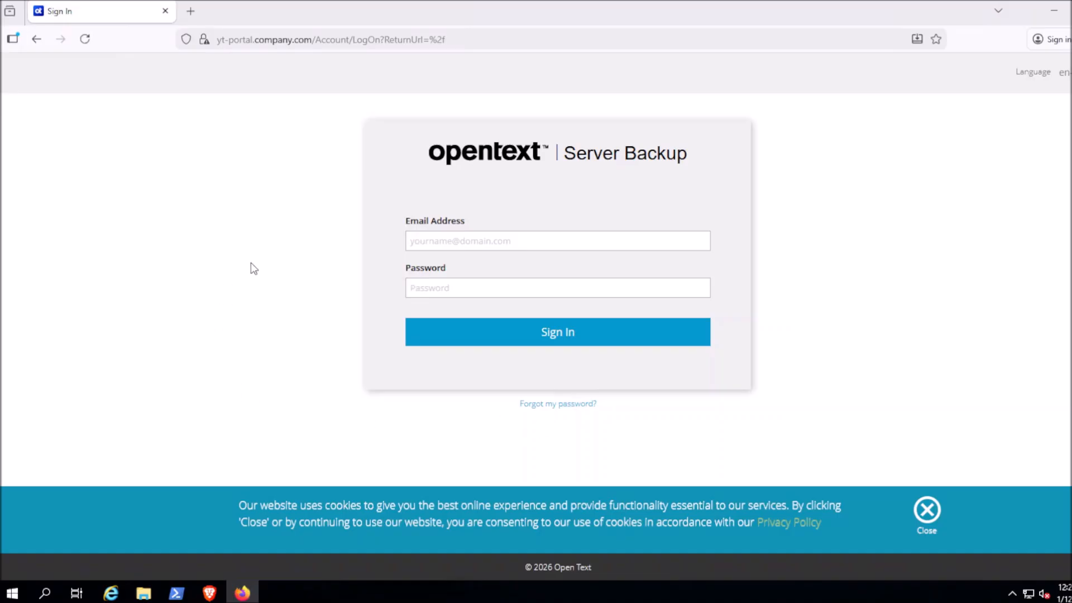
Sign in to the Server Backup portal as super with the account password.
{"action": "left_click", "coordinate": [440, 240]}
{"action": "type", "text": "super"}
{"action": "key", "text": "Tab"}
{"action": "type", "text": "••••••••••"}
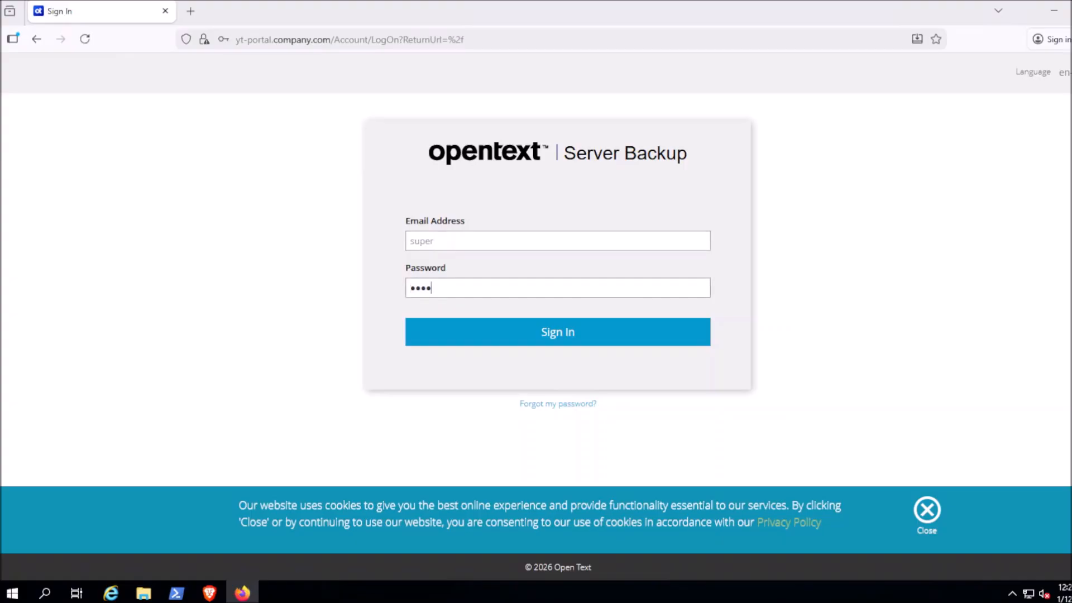
{"action": "key", "text": "Return"}
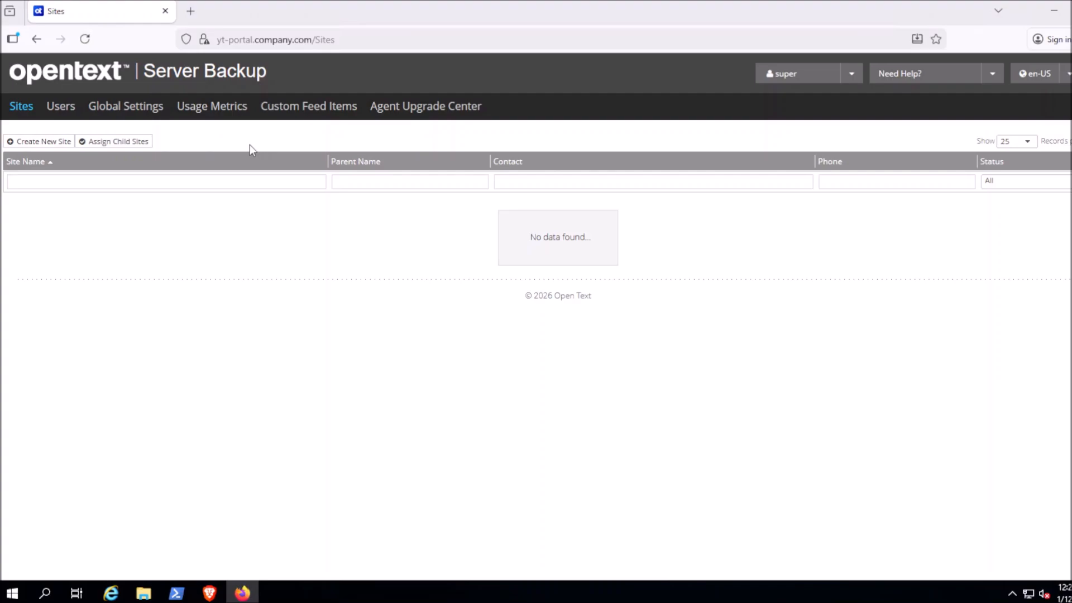
Start a new site without a parent, name it Company, and leave the account number blank.
{"action": "left_click", "coordinate": [42, 145]}
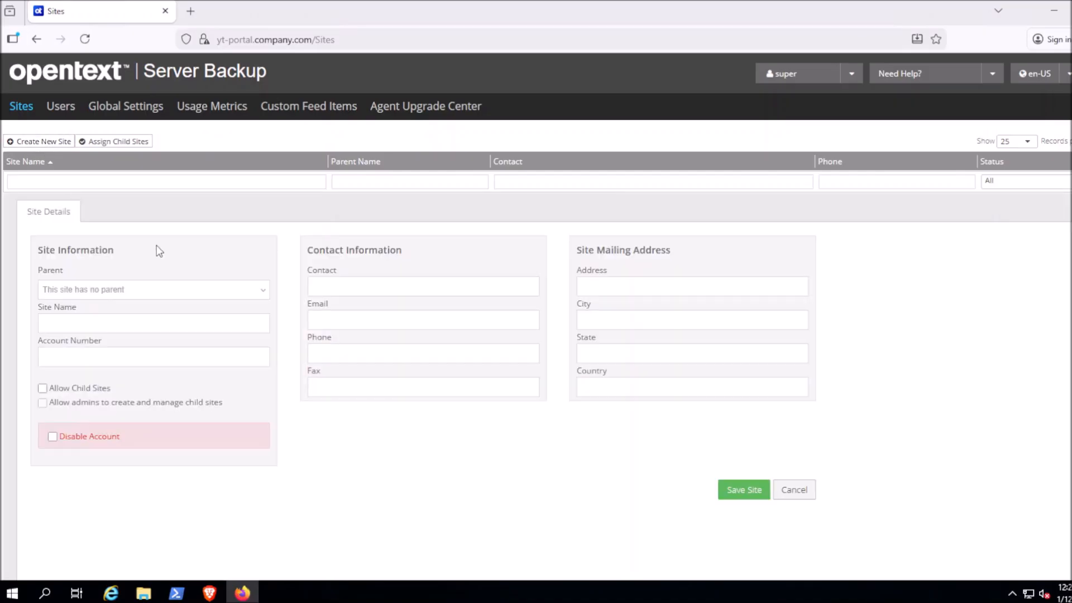
{"action": "left_click", "coordinate": [115, 294]}
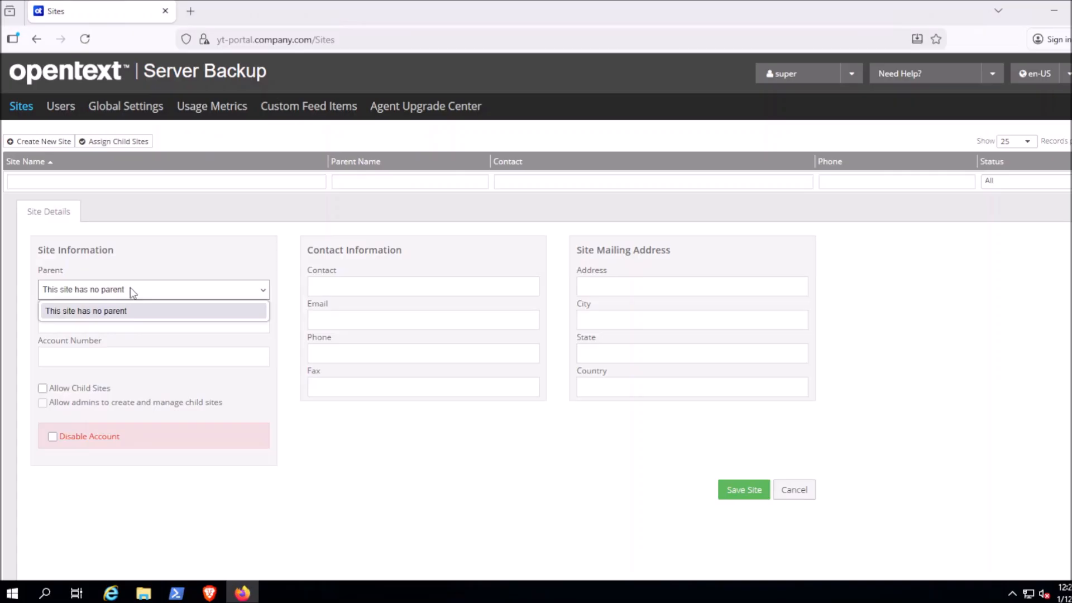
{"action": "left_click", "coordinate": [130, 287]}
{"action": "left_click", "coordinate": [132, 255]}
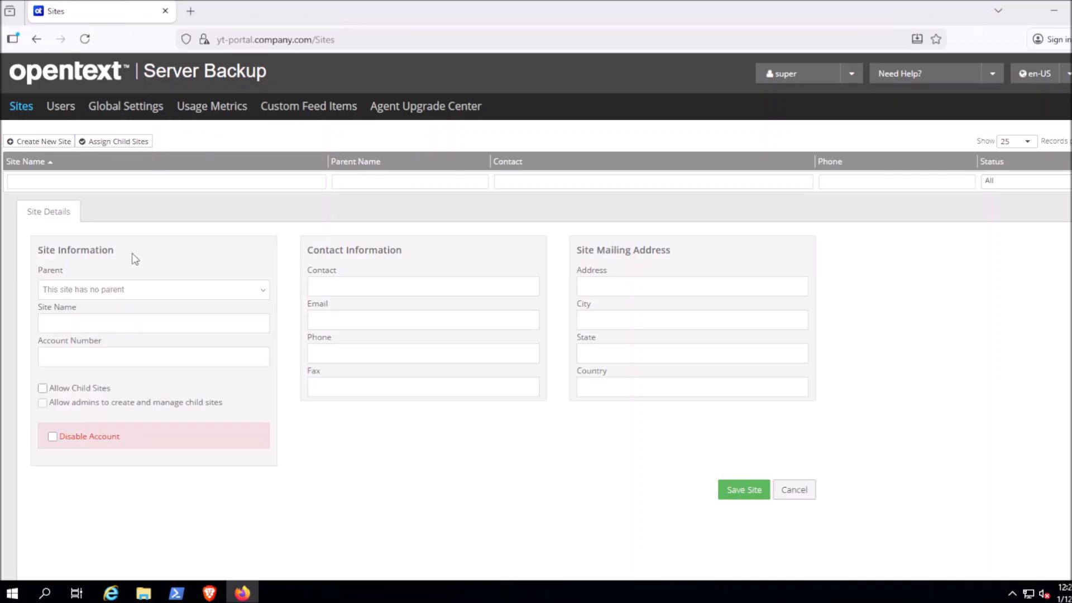
{"action": "left_click", "coordinate": [89, 323]}
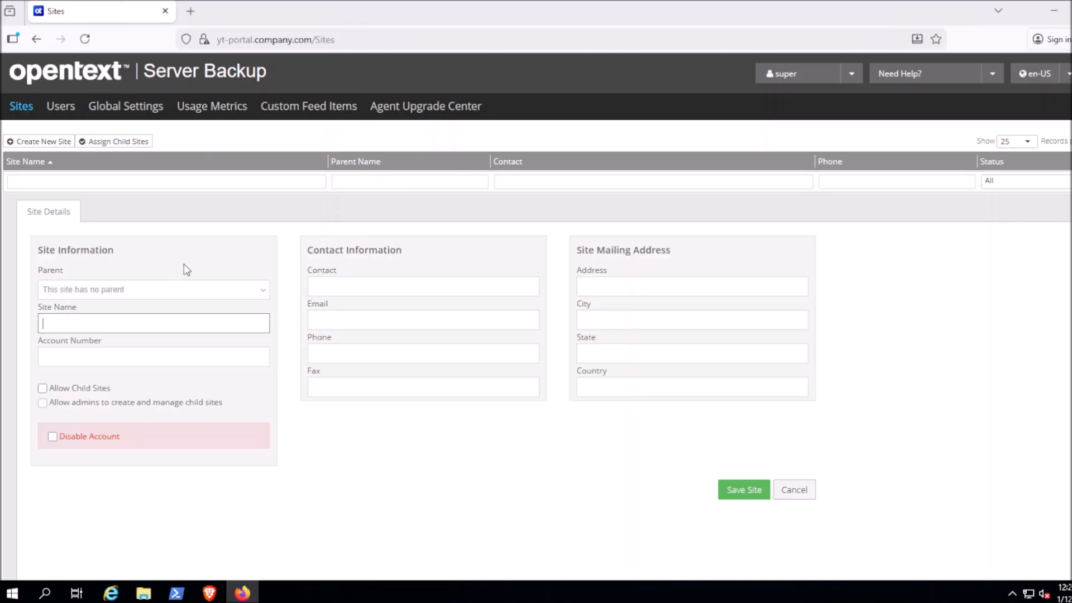
{"action": "type", "text": "Company"}
{"action": "left_click", "coordinate": [171, 358]}
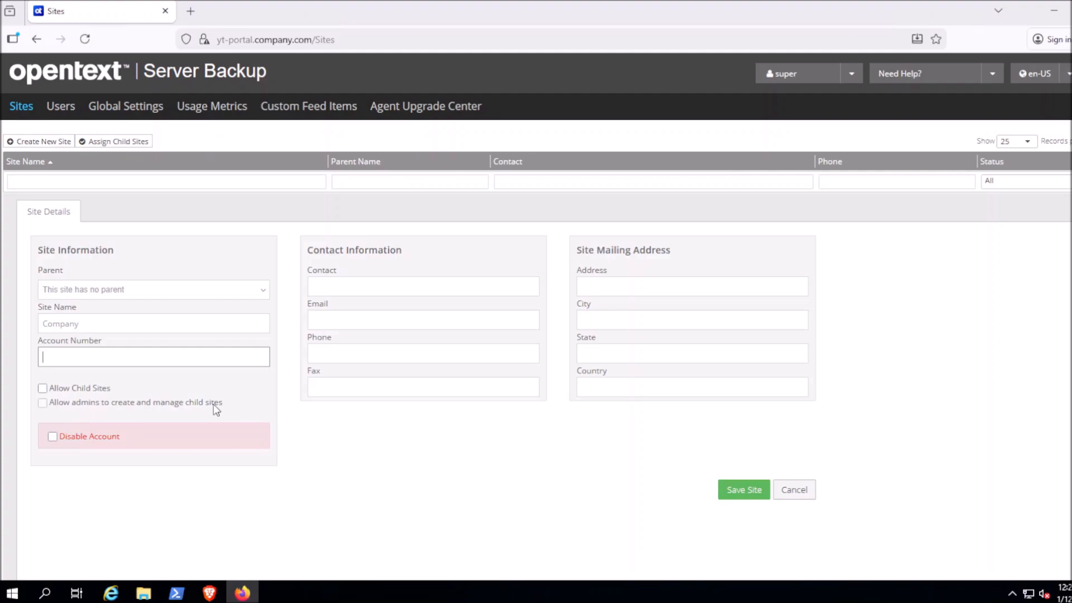
{"action": "left_click", "coordinate": [78, 393]}
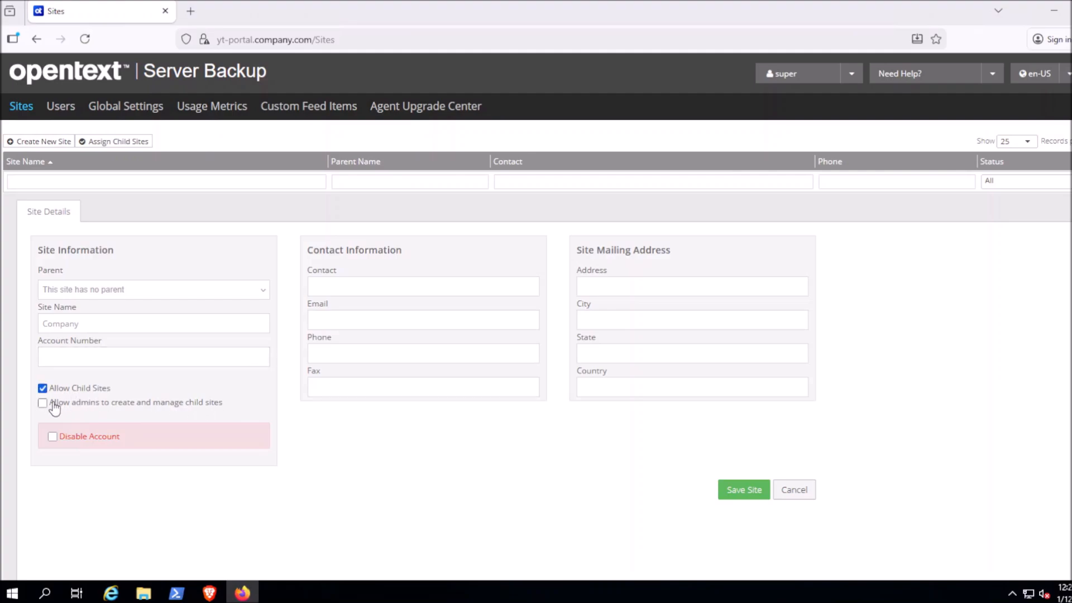
{"action": "left_click", "coordinate": [54, 405]}
{"action": "left_click", "coordinate": [56, 406]}
{"action": "left_click", "coordinate": [61, 391]}
Leave the contact information empty and save the new Company site.
{"action": "left_click", "coordinate": [355, 283]}
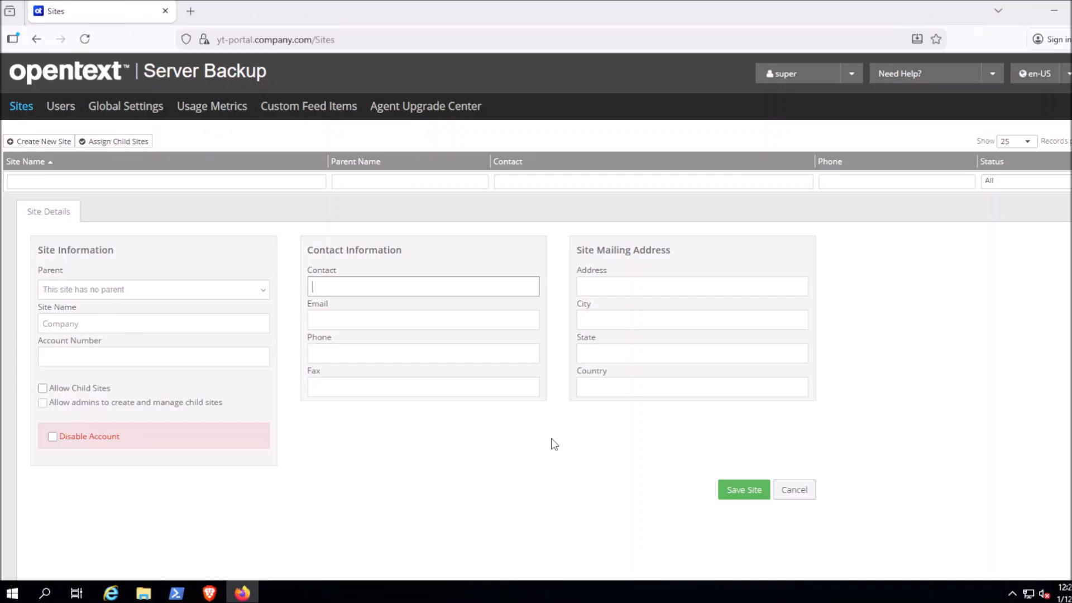
{"action": "left_click", "coordinate": [746, 491]}
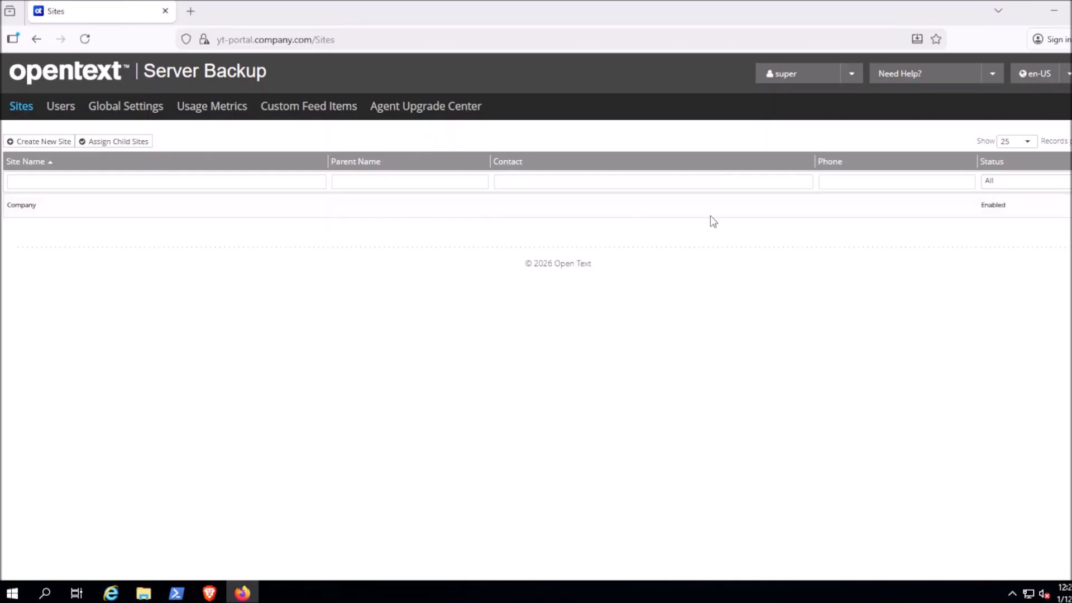
Start a new user in the Company site, filling in the email address, first name and last name, with the Admin role.
{"action": "left_click", "coordinate": [477, 206]}
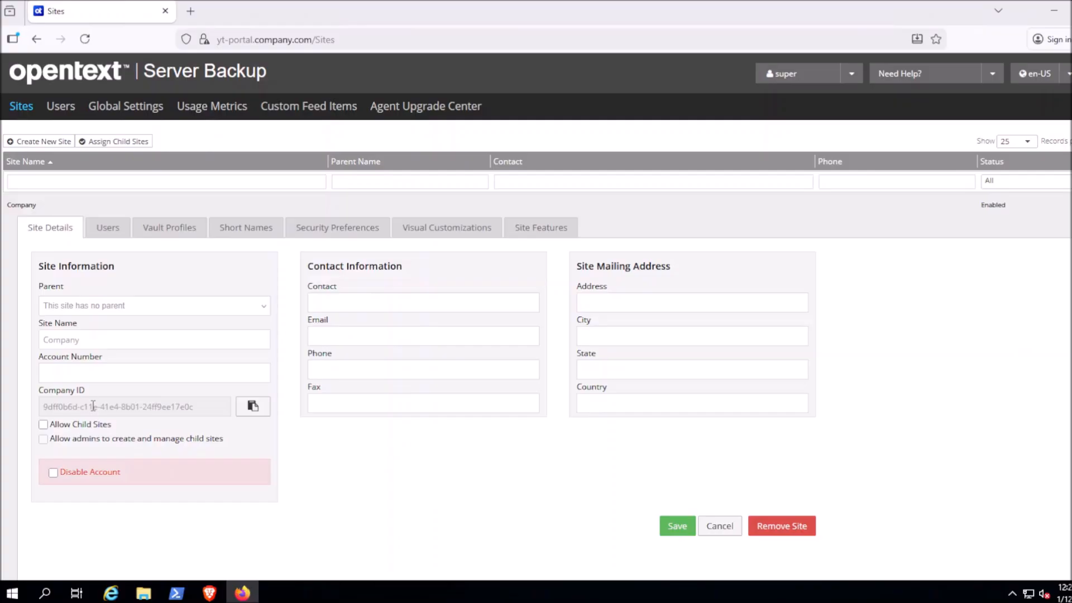
{"action": "left_click", "coordinate": [109, 232]}
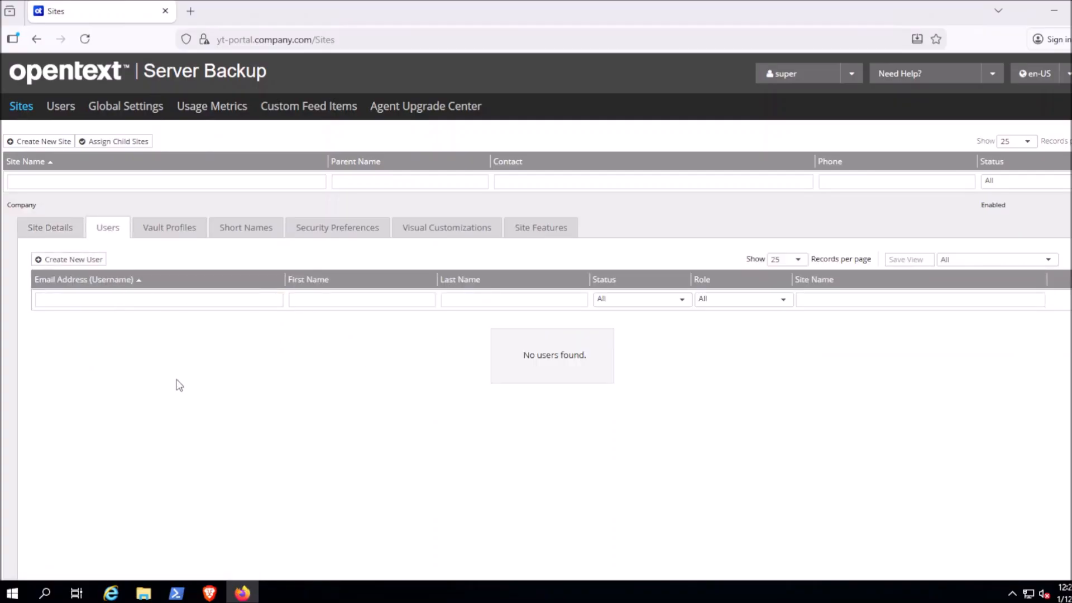
{"action": "left_click", "coordinate": [86, 262]}
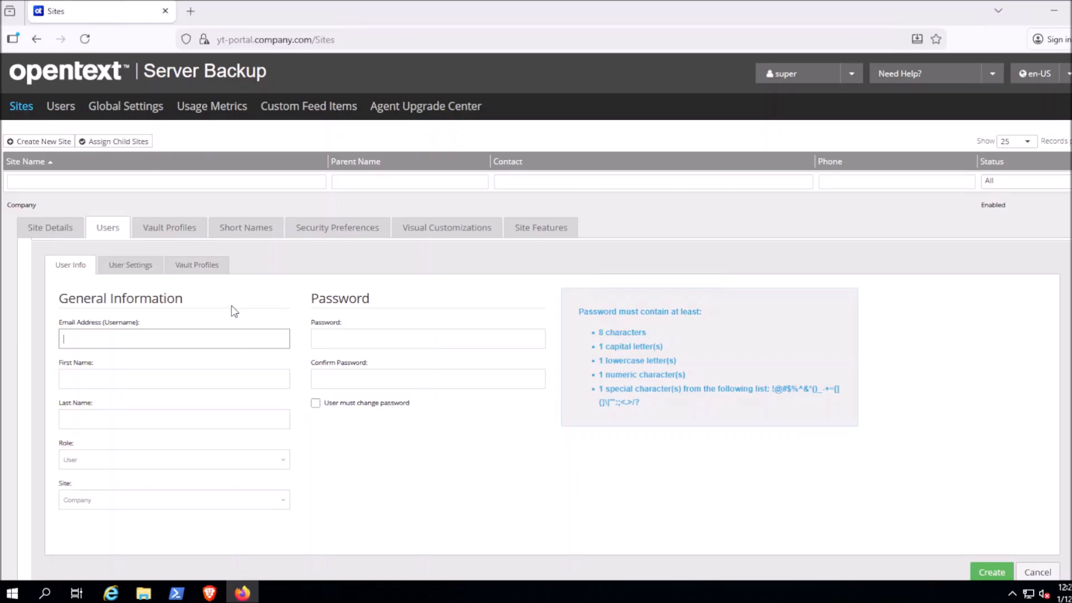
{"action": "type", "text": "user@company.com"}
{"action": "key", "text": "Tab"}
{"action": "type", "text": "User"}
{"action": "key", "text": "Tab"}
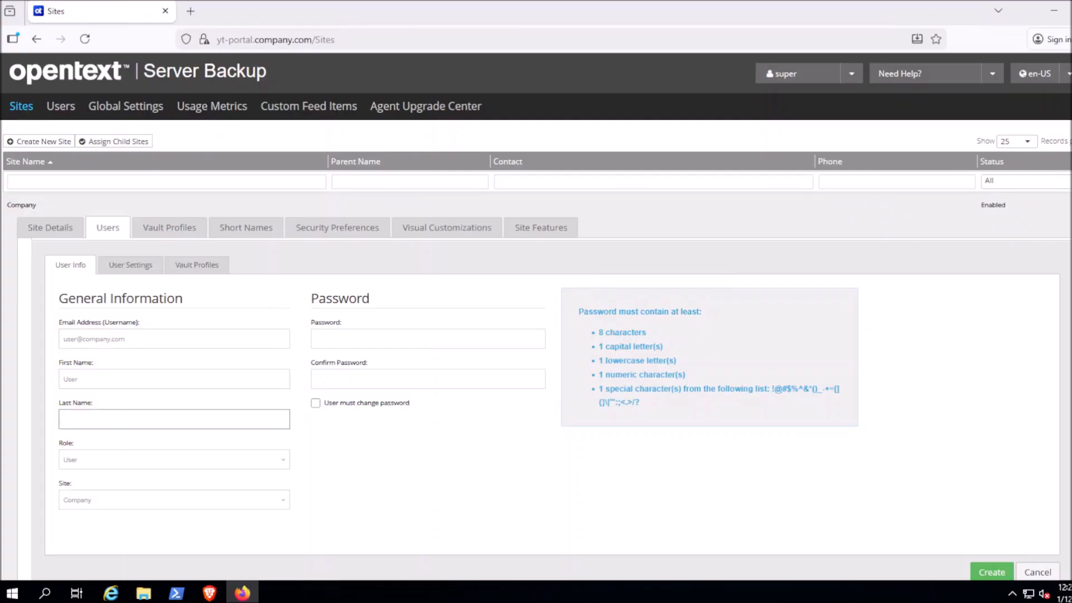
{"action": "type", "text": "User"}
{"action": "left_click", "coordinate": [124, 465]}
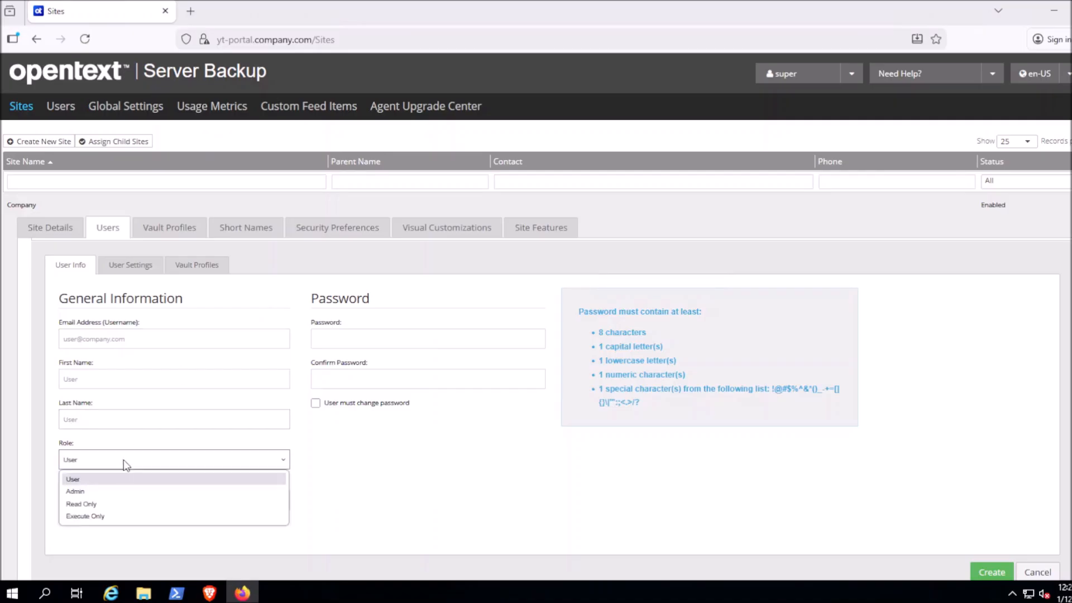
{"action": "left_click", "coordinate": [92, 494]}
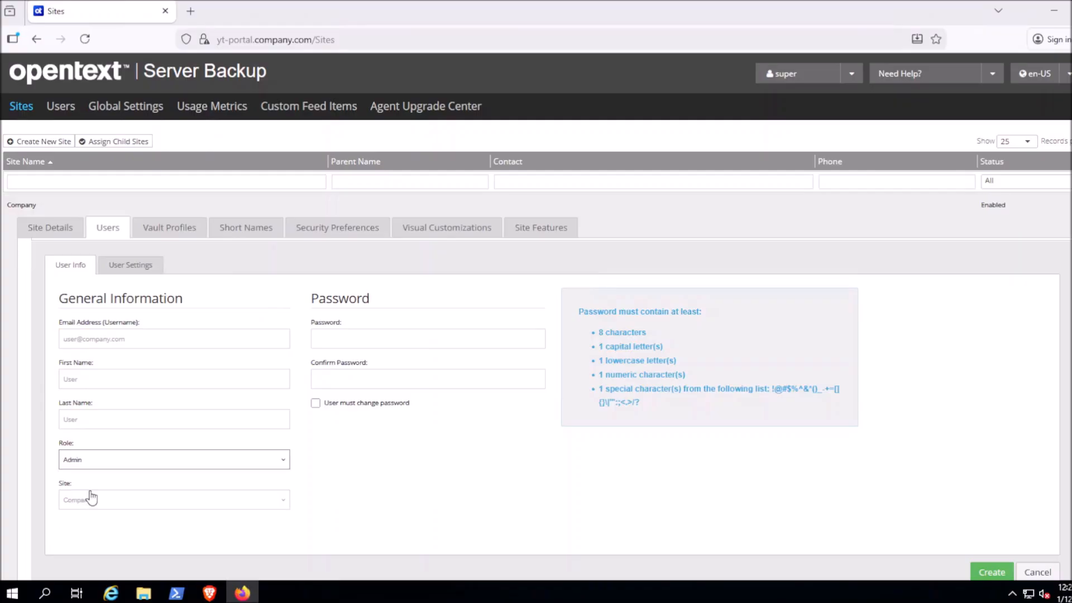
Enter and confirm the new user's password, and create the user.
{"action": "left_click", "coordinate": [341, 340]}
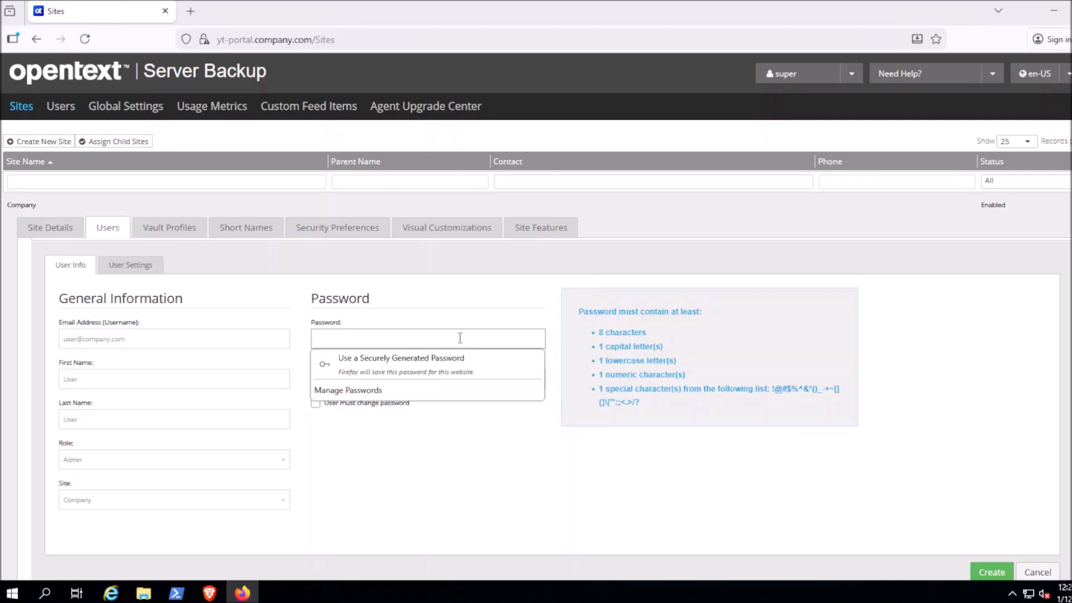
{"action": "left_click", "coordinate": [335, 365]}
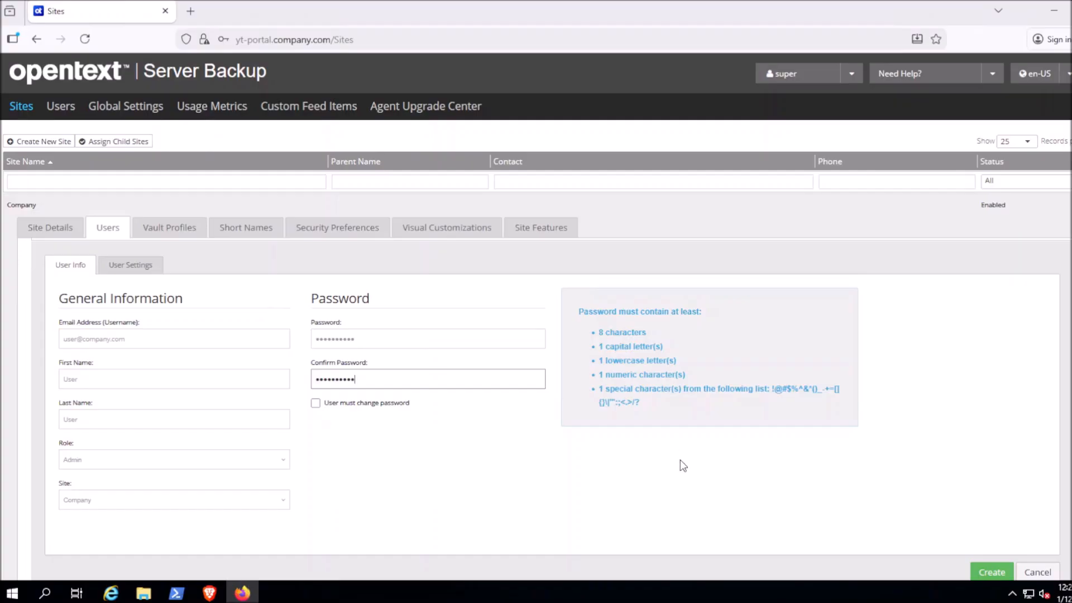
{"action": "left_click", "coordinate": [992, 572]}
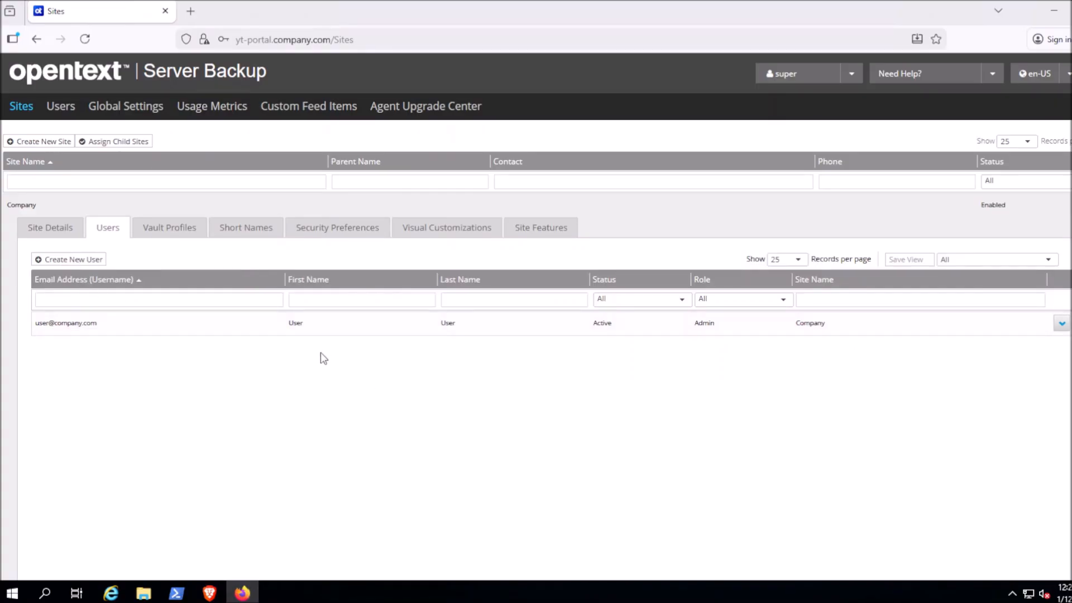
Review the settings required for a new vault profile in the Company site, and close the form without adding one.
{"action": "left_click", "coordinate": [168, 233]}
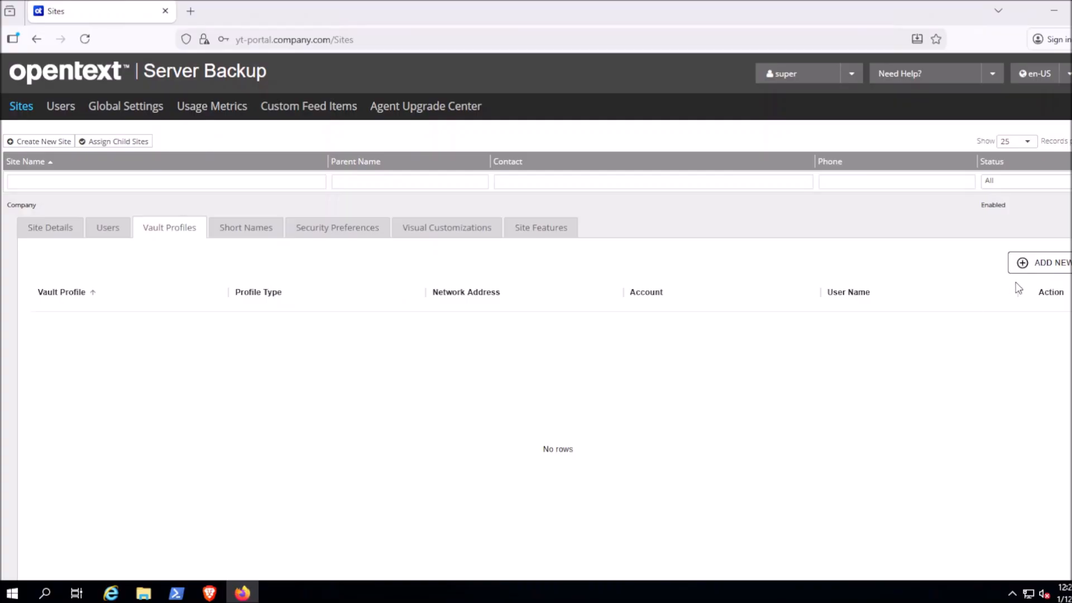
{"action": "left_click", "coordinate": [1031, 264]}
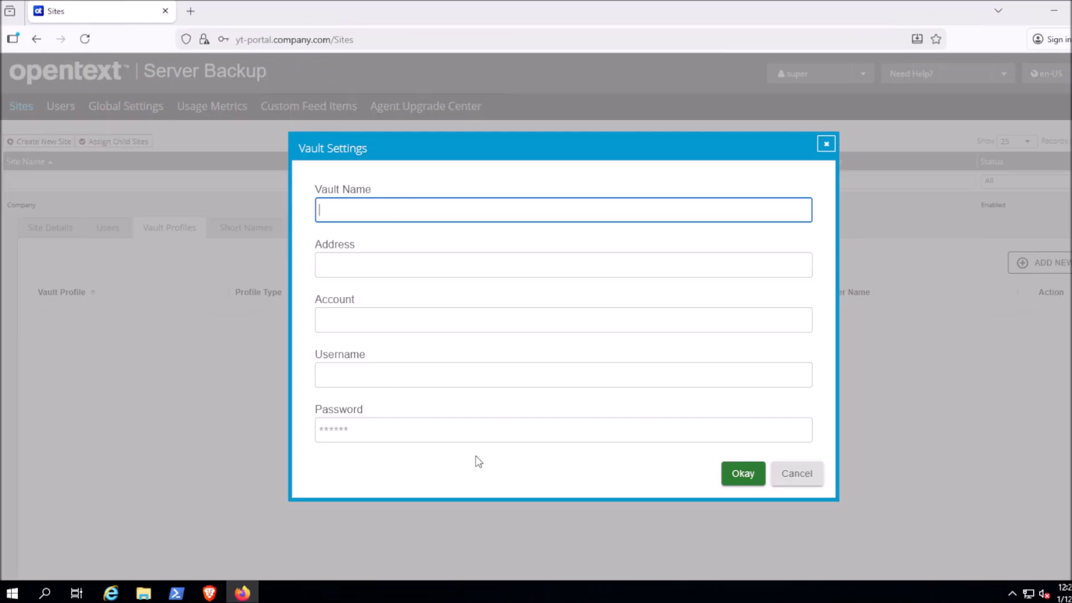
{"action": "left_click", "coordinate": [804, 480]}
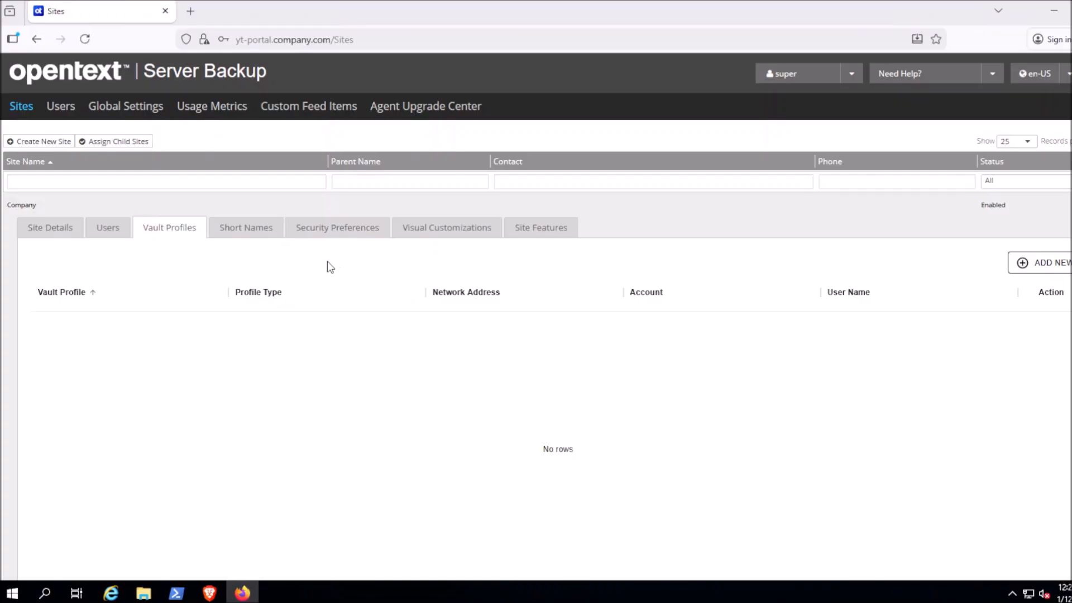
Make the Company site inherit its security preferences from the Portal instance and save the setting.
{"action": "left_click", "coordinate": [323, 240]}
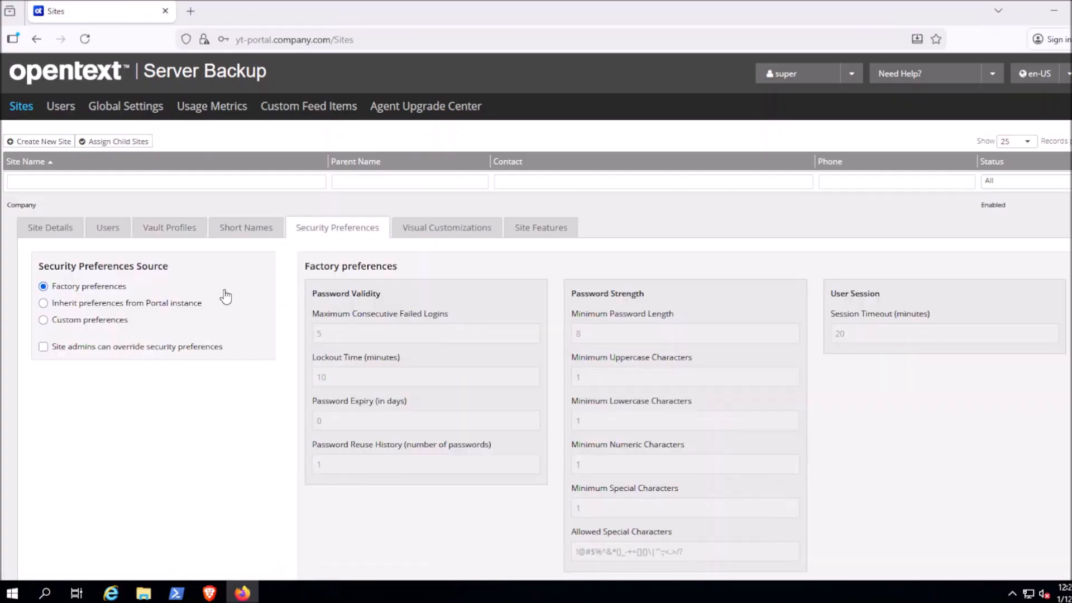
{"action": "left_click", "coordinate": [80, 306]}
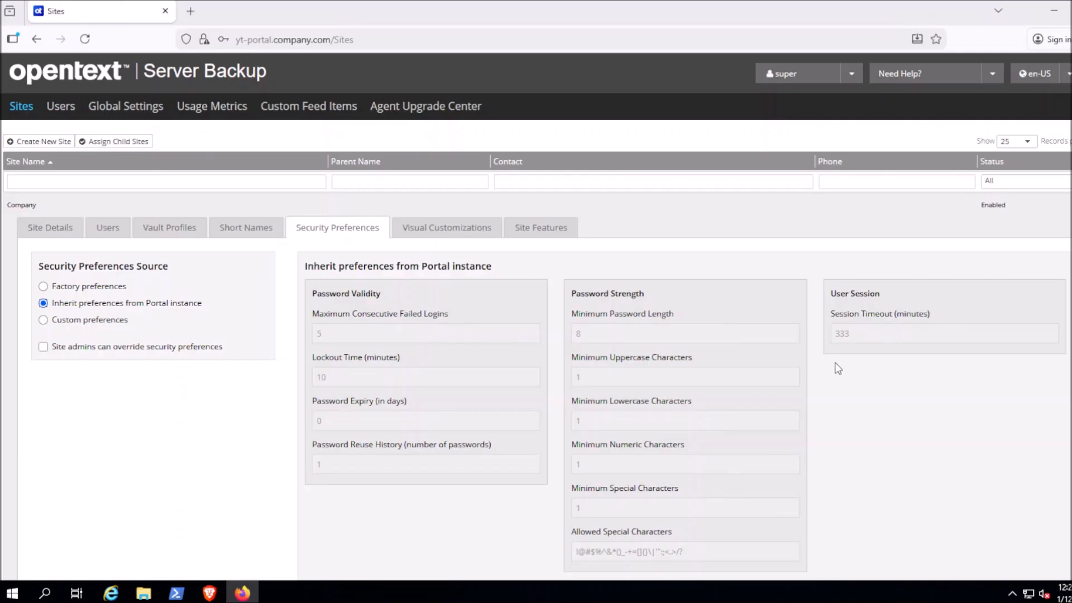
{"action": "scroll", "coordinate": [835, 435], "scroll_direction": "down", "scroll_amount": 1}
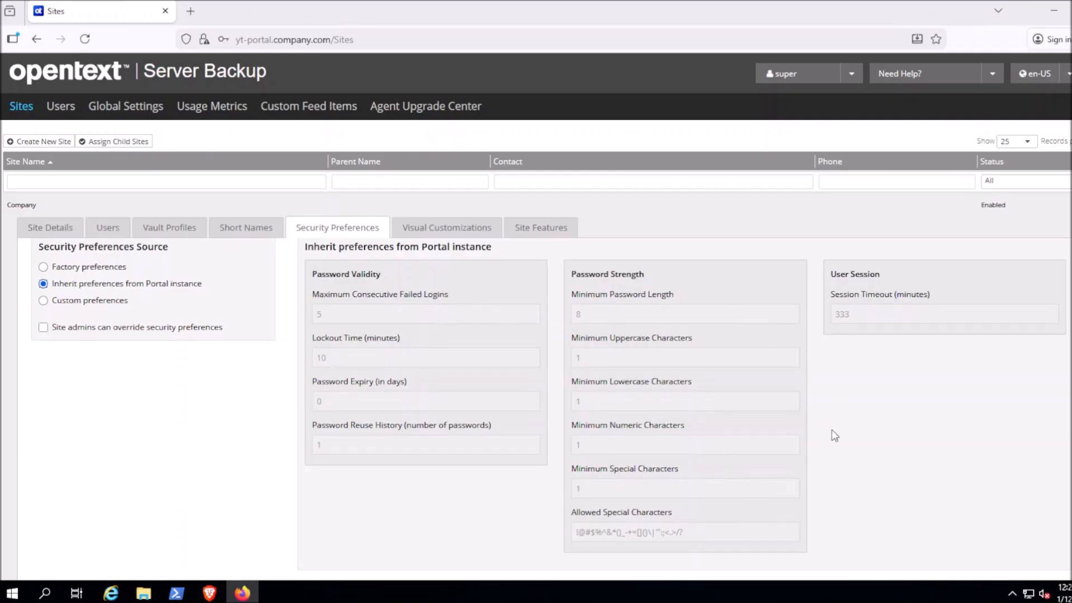
{"action": "scroll", "coordinate": [834, 436], "scroll_direction": "down", "scroll_amount": 3}
{"action": "left_click", "coordinate": [1014, 486]}
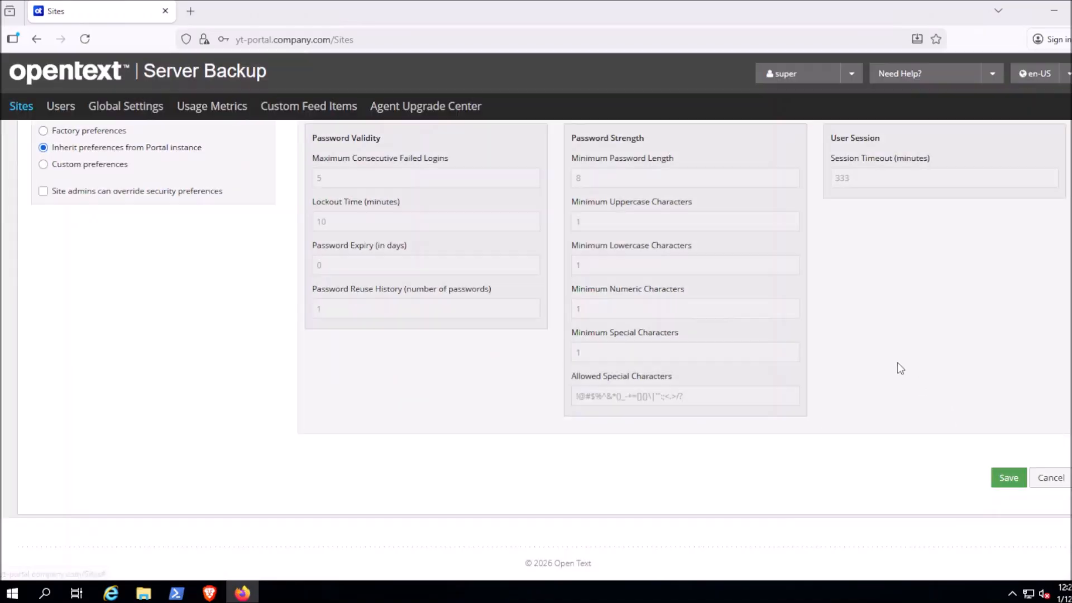
{"action": "scroll", "coordinate": [865, 341], "scroll_direction": "up", "scroll_amount": 1}
{"action": "scroll", "coordinate": [832, 335], "scroll_direction": "up", "scroll_amount": 3}
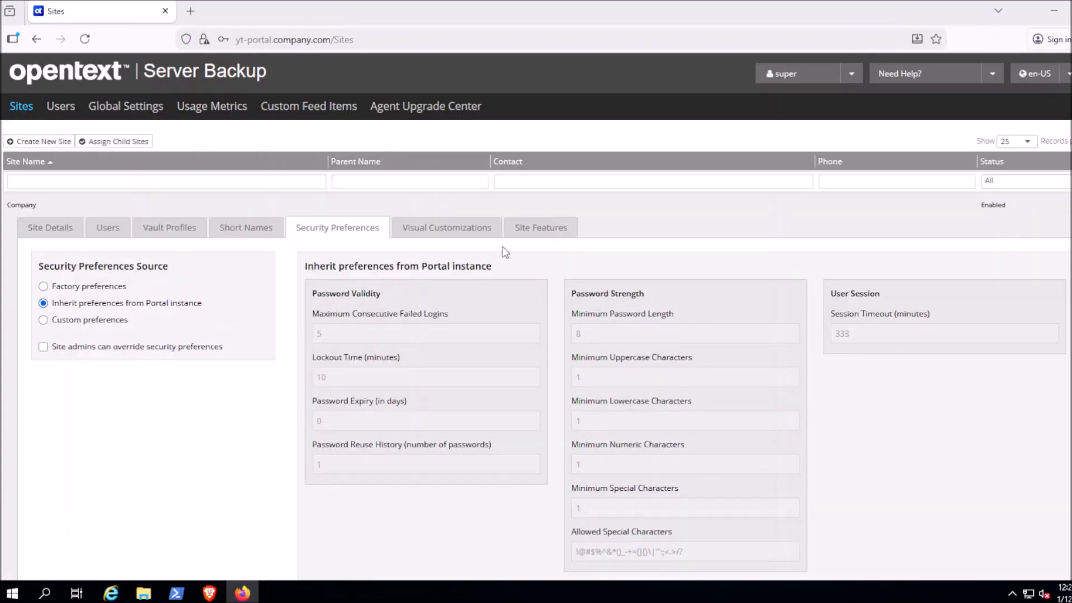
Review the Company site's visual customizations and its site feature settings.
{"action": "left_click", "coordinate": [456, 229]}
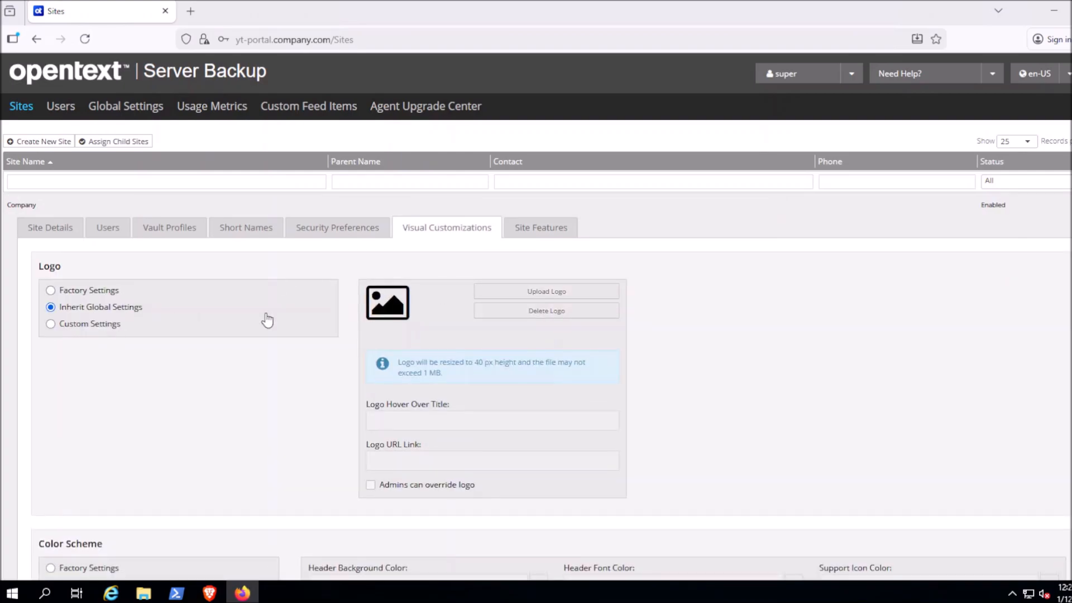
{"action": "scroll", "coordinate": [315, 350], "scroll_direction": "down", "scroll_amount": 2}
{"action": "scroll", "coordinate": [316, 350], "scroll_direction": "down", "scroll_amount": 3}
{"action": "scroll", "coordinate": [318, 354], "scroll_direction": "up", "scroll_amount": 4}
{"action": "left_click", "coordinate": [552, 235]}
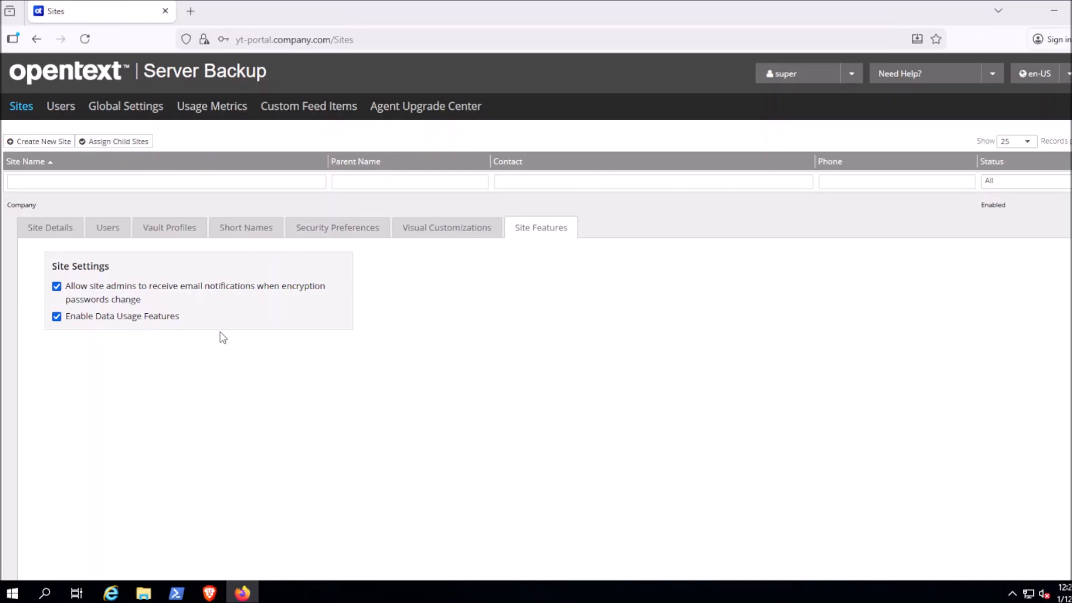
{"action": "scroll", "coordinate": [491, 352], "scroll_direction": "down", "scroll_amount": 3}
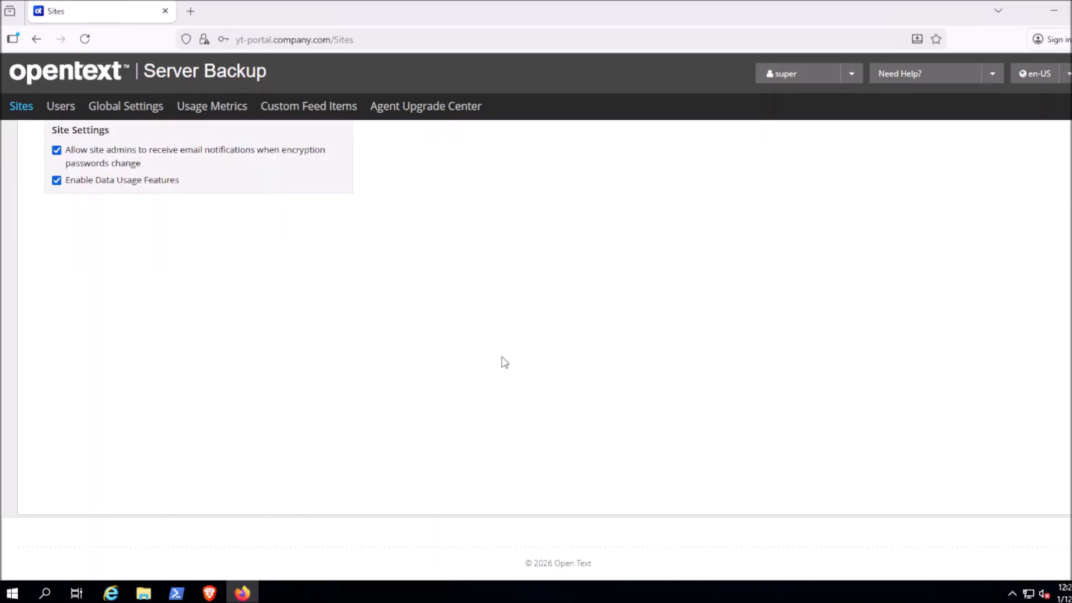
{"action": "scroll", "coordinate": [530, 370], "scroll_direction": "up", "scroll_amount": 3}
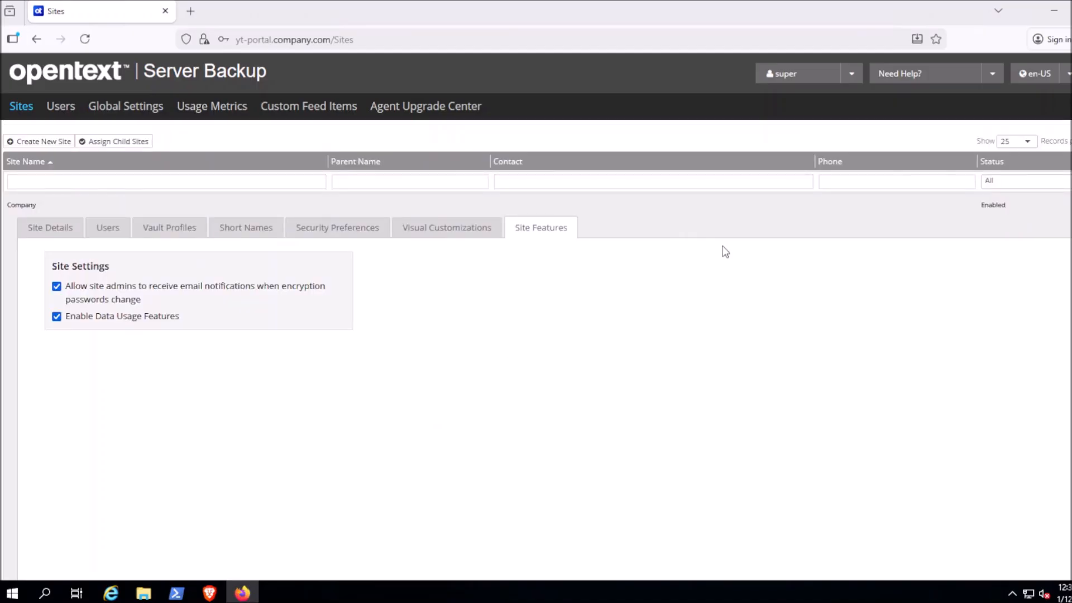
Sign out of the super account and sign in with the new site admin's email address and password.
{"action": "left_click", "coordinate": [852, 79]}
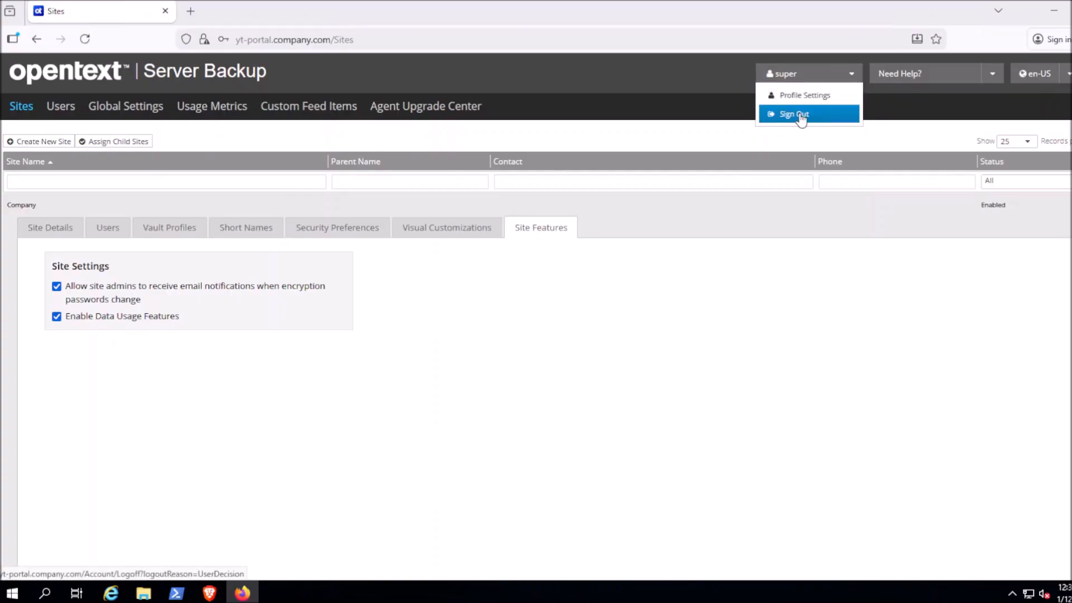
{"action": "left_click", "coordinate": [800, 115]}
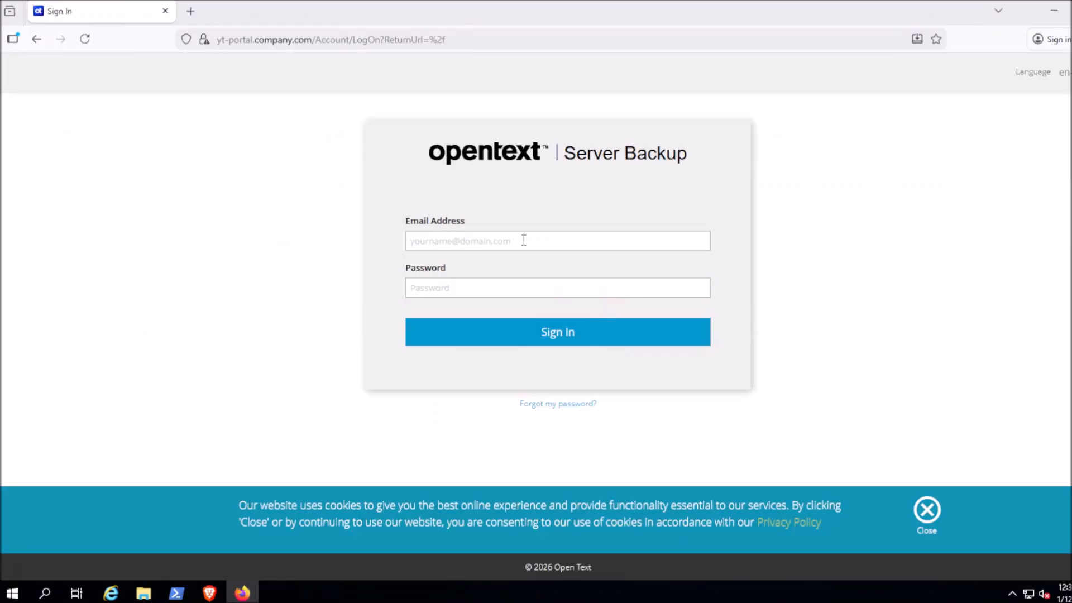
{"action": "left_click", "coordinate": [524, 240]}
{"action": "type", "text": "user@company.com"}
{"action": "key", "text": "Tab"}
{"action": "type", "text": "••••"}
{"action": "key", "text": "Return"}
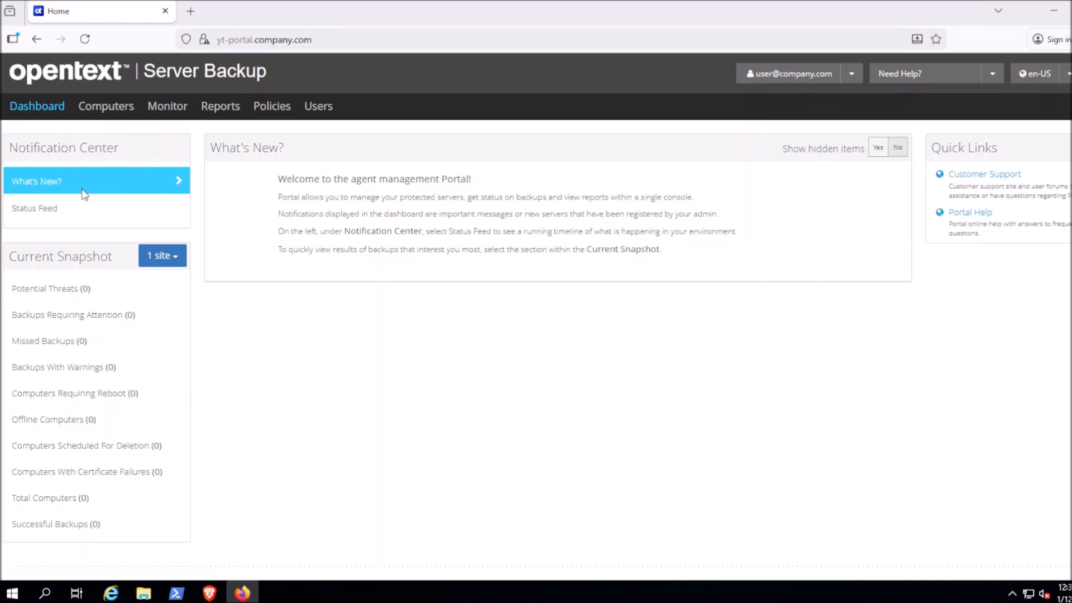
View the dashboard's Status Feed and the Computers list as the site admin.
{"action": "left_click", "coordinate": [50, 208]}
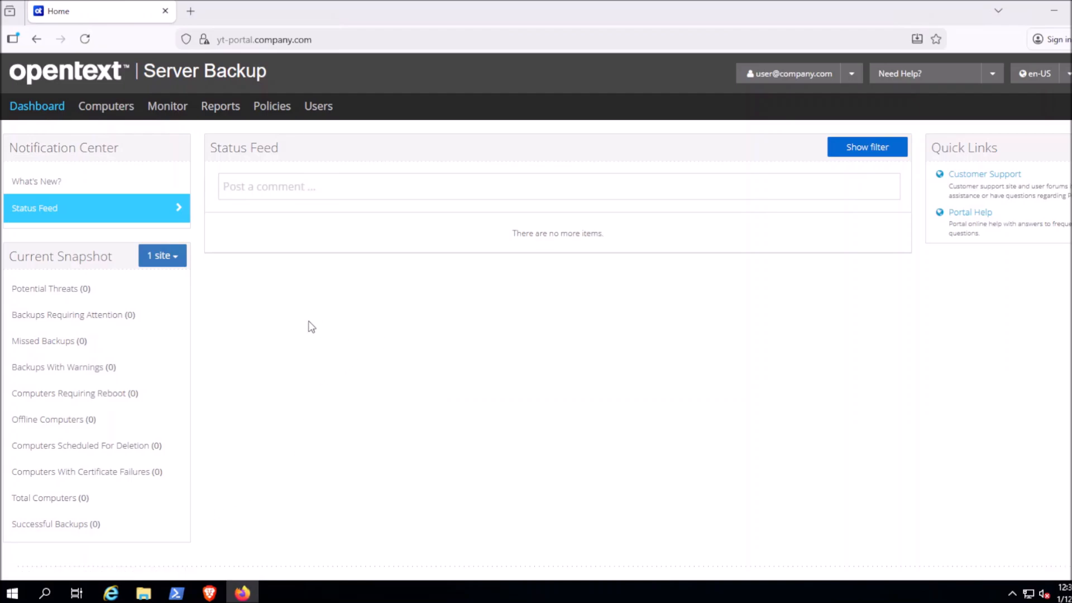
{"action": "left_click", "coordinate": [110, 108]}
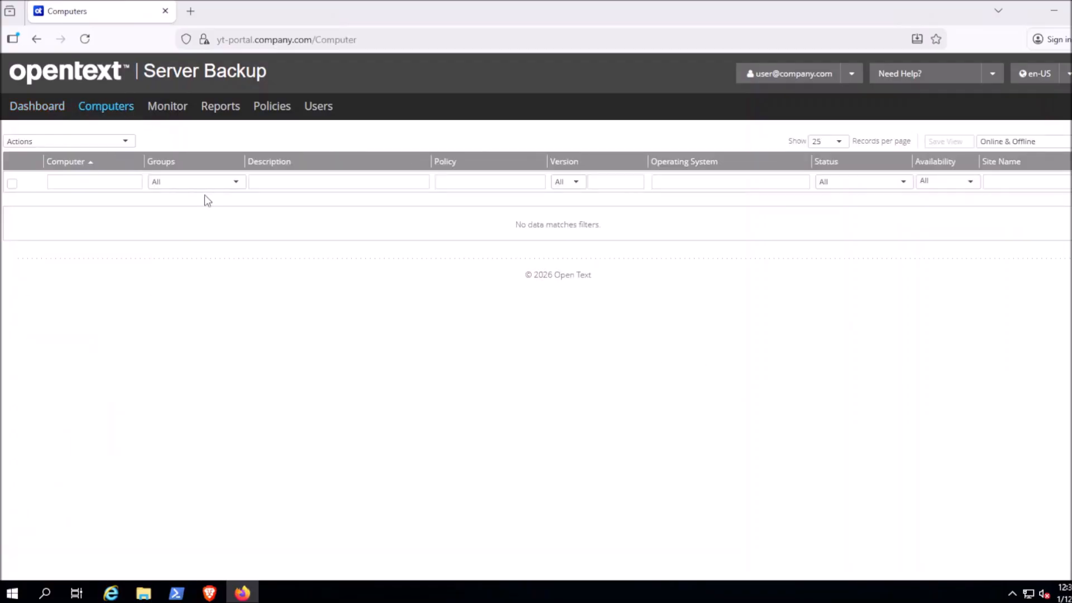